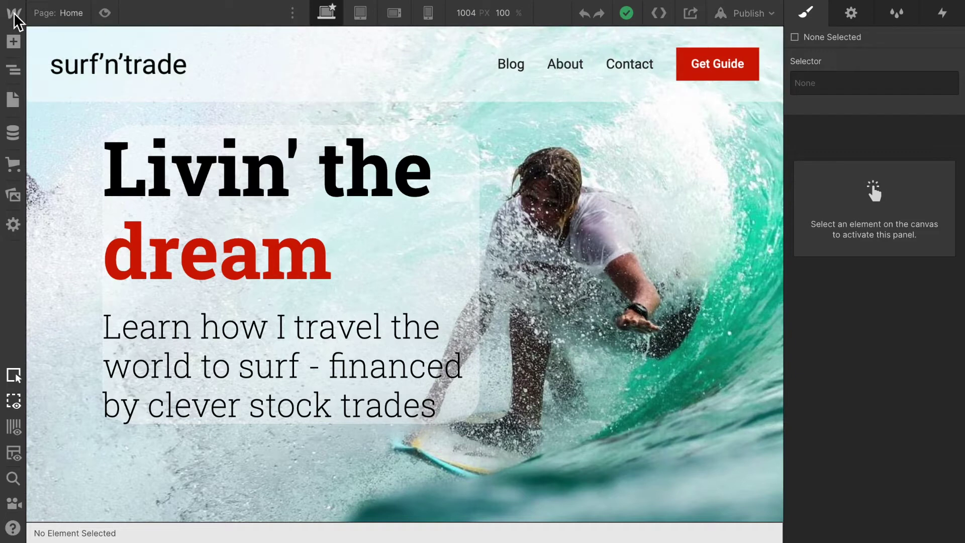
Step: Open Surf'n'Trade's Project Settings from the Webflow logo menu and go to Integrations
mouse_move(12, 12)
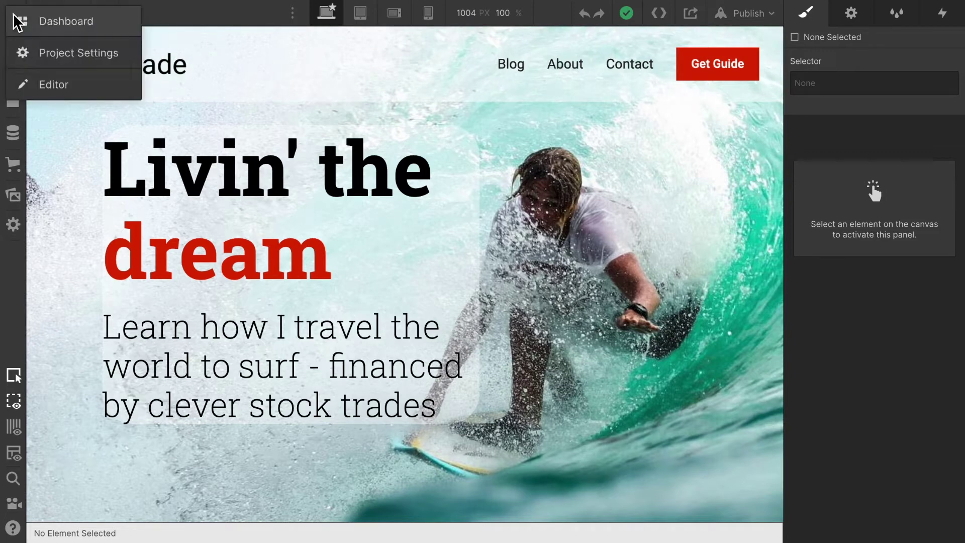
click(42, 56)
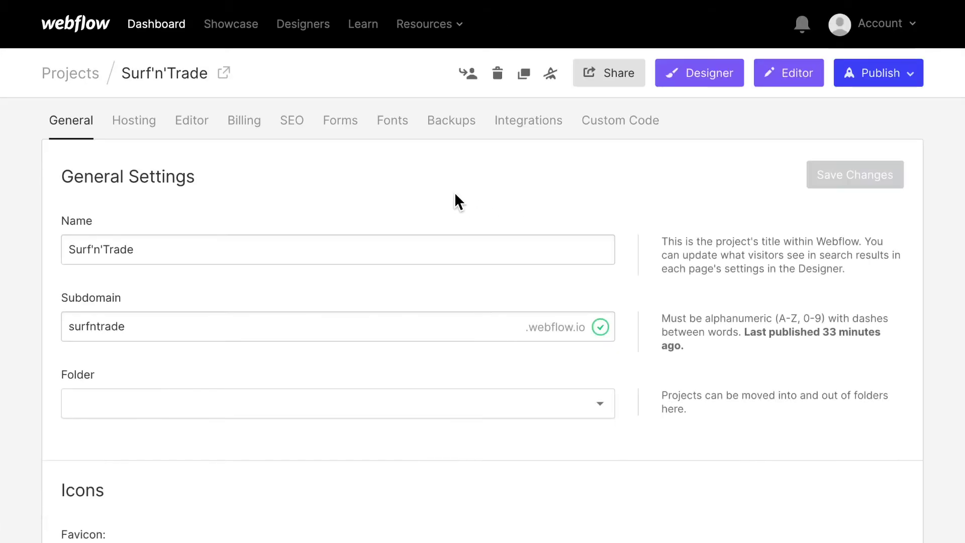
scroll(455, 195, down, 1)
scroll(454, 196, down, 2)
scroll(457, 191, up, 3)
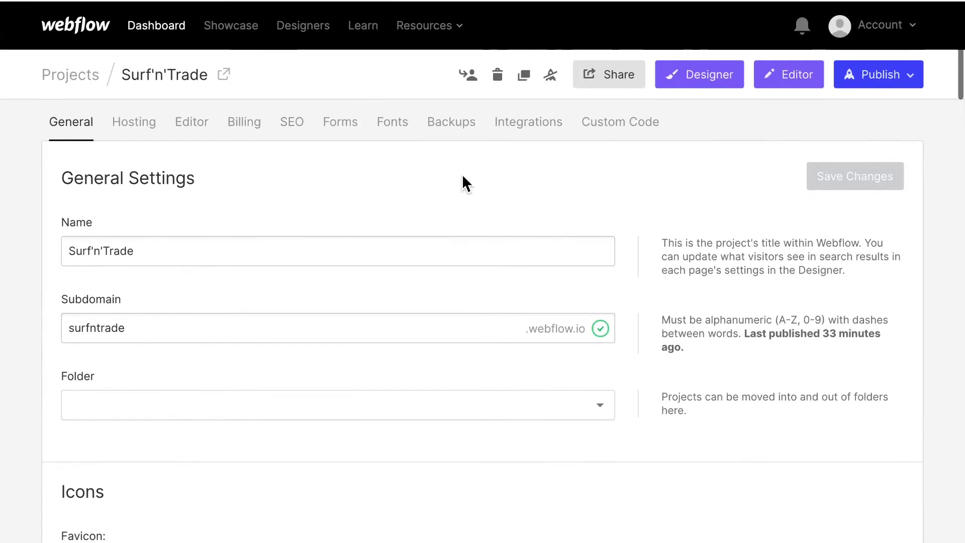
click(529, 132)
Step: Paste the UA tracking ID, turn off the global site tag, enable IP anonymization, and save
scroll(464, 215, down, 1)
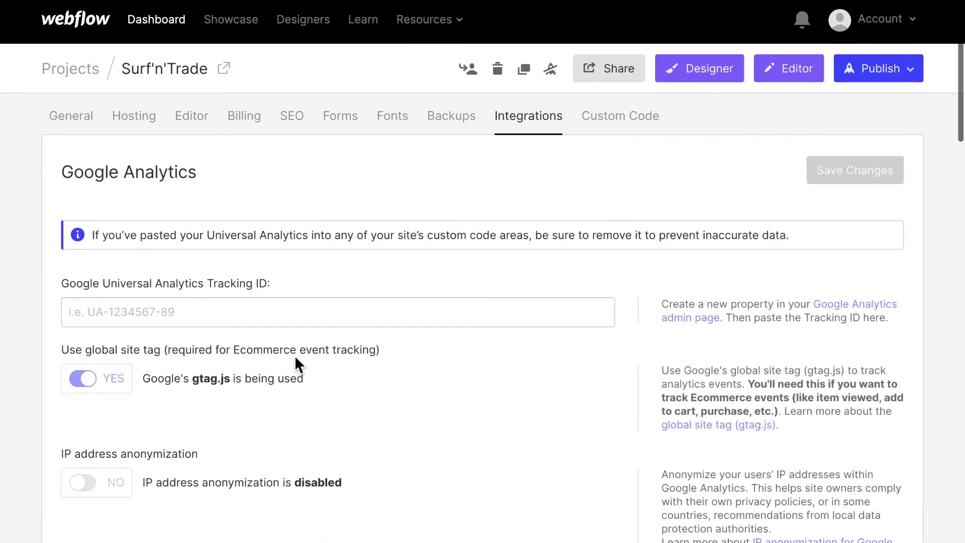
click(300, 317)
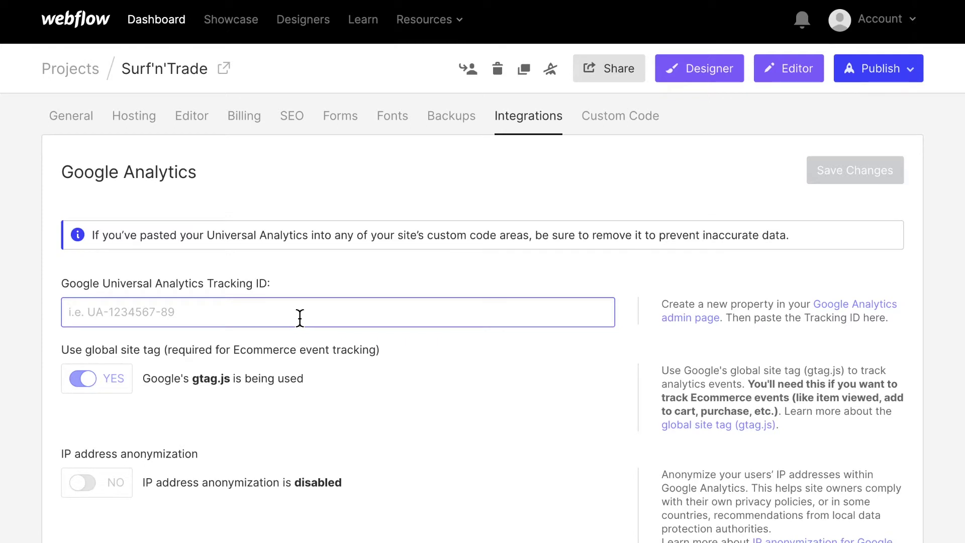
key(ctrl+v)
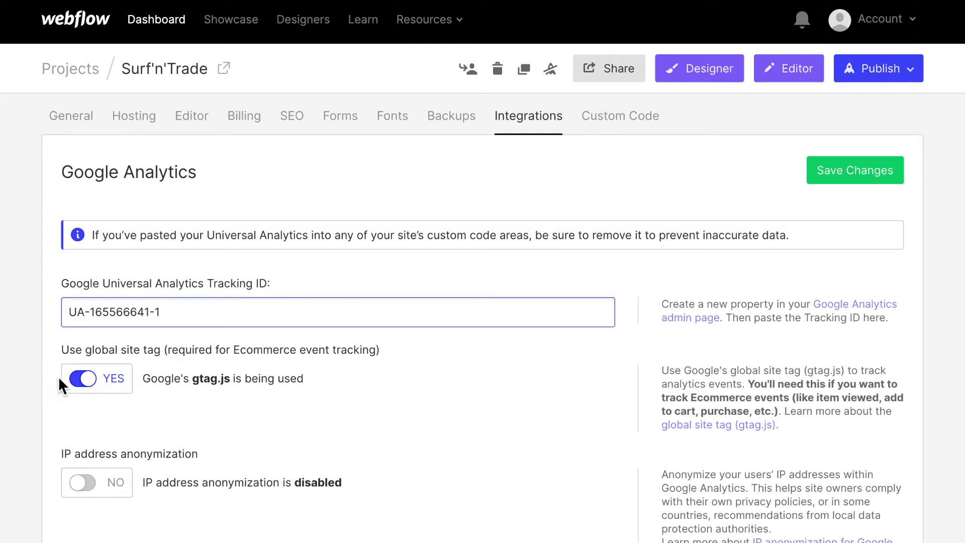
click(82, 378)
click(102, 485)
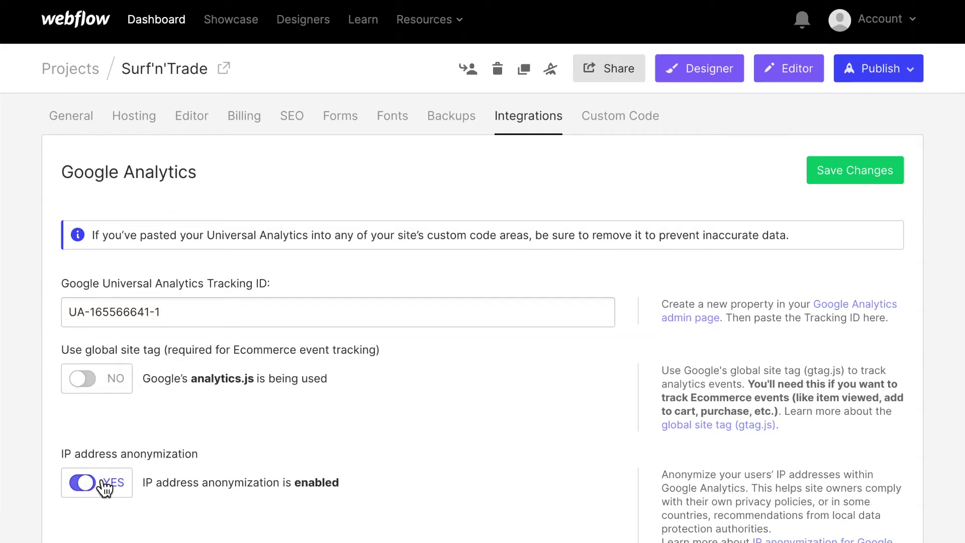
scroll(247, 441, down, 1)
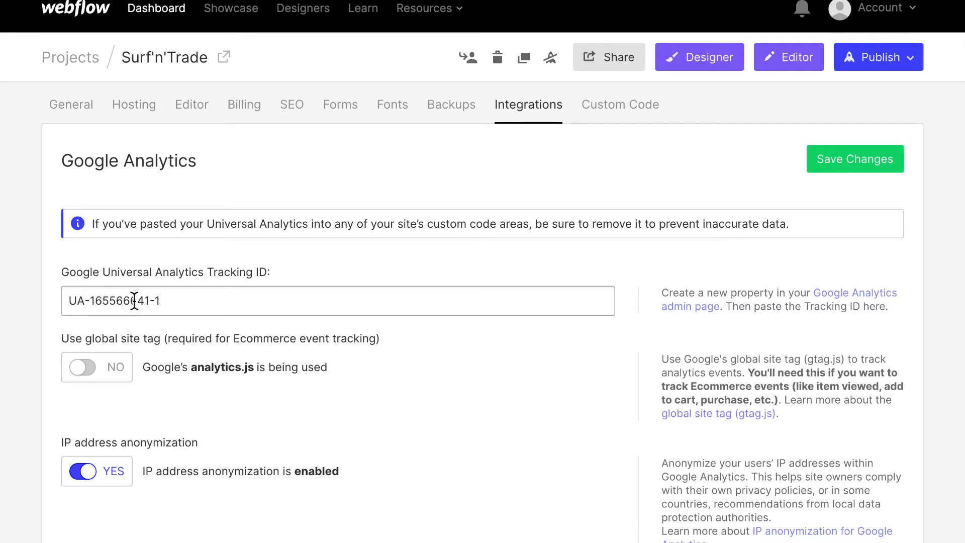
scroll(338, 342, down, 1)
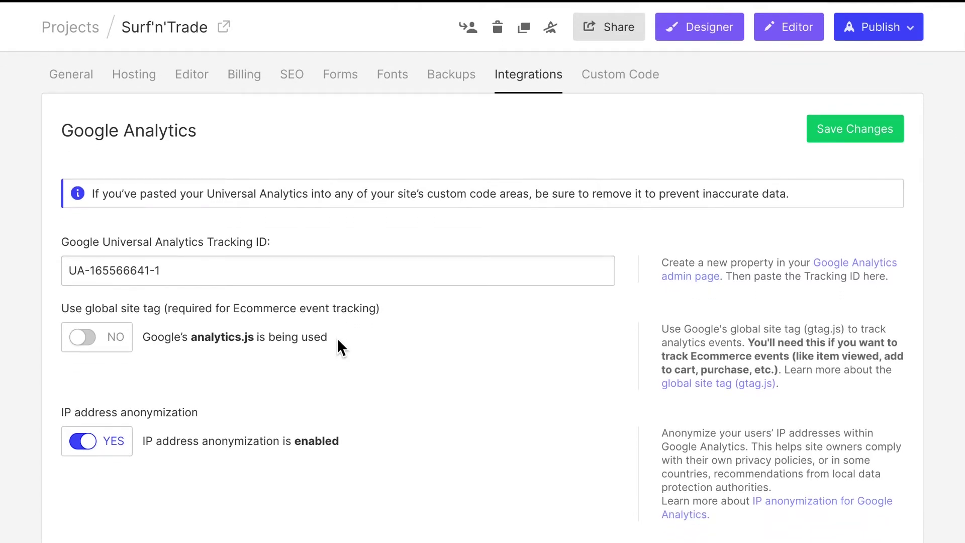
click(839, 140)
scroll(660, 263, down, 5)
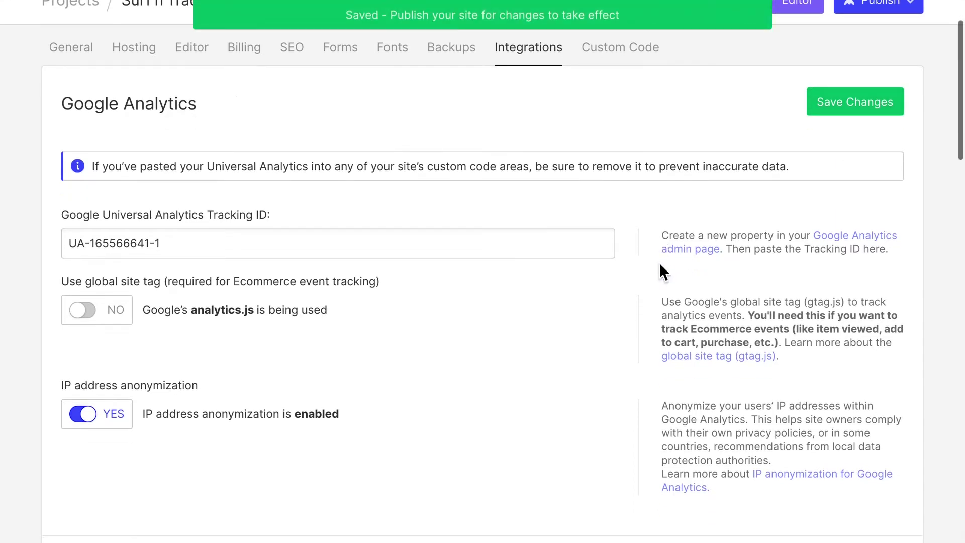
Step: Look over the remaining integrations, then publish Surf'n'Trade to its selected domains
scroll(660, 265, down, 8)
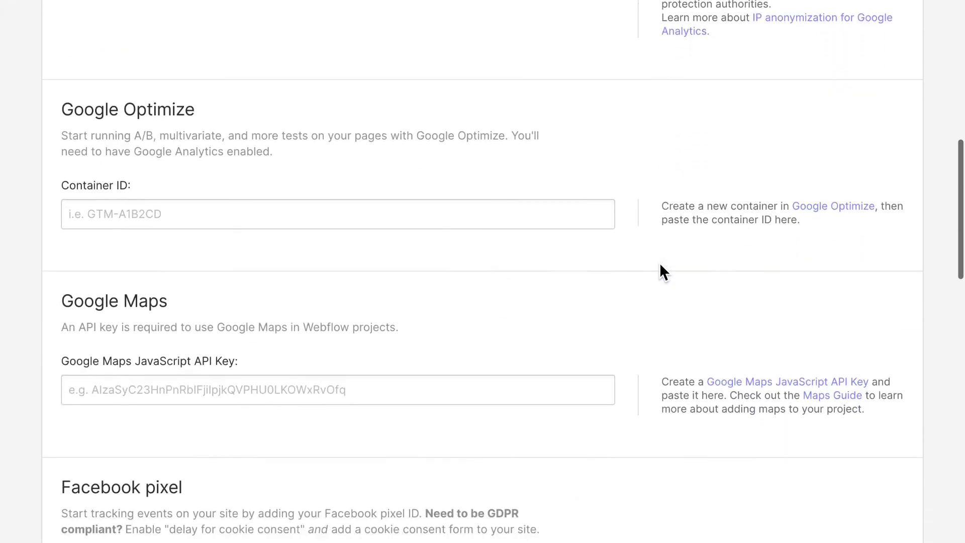
scroll(660, 265, up, 1)
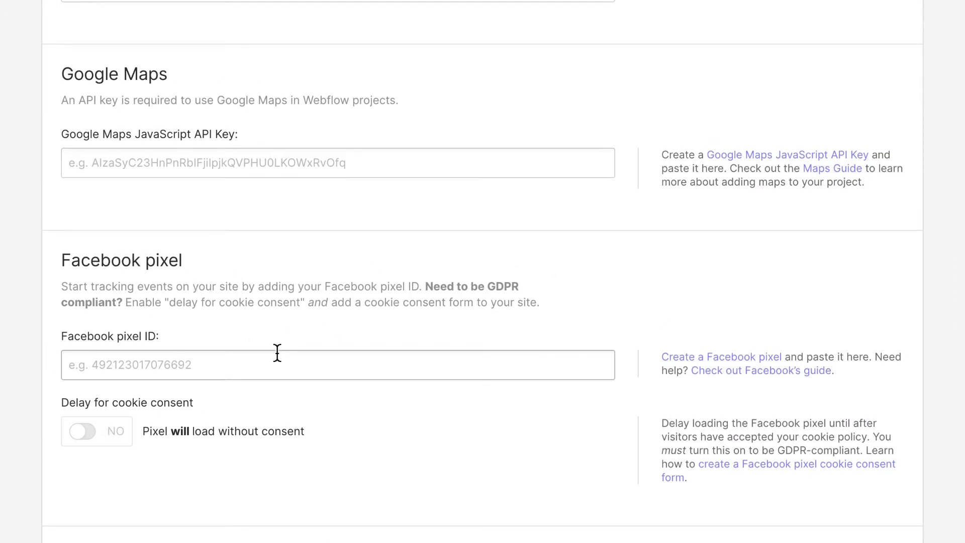
scroll(276, 352, up, 5)
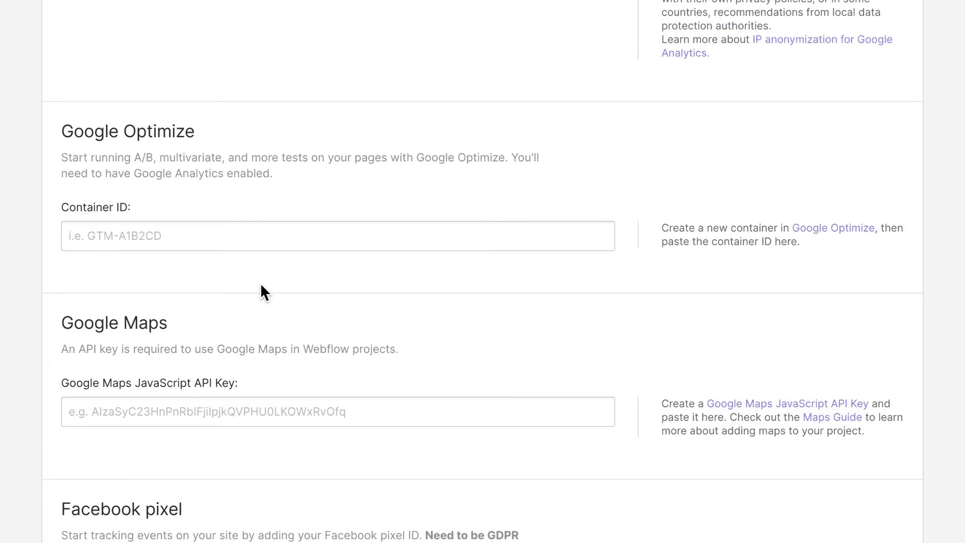
scroll(261, 282, up, 10)
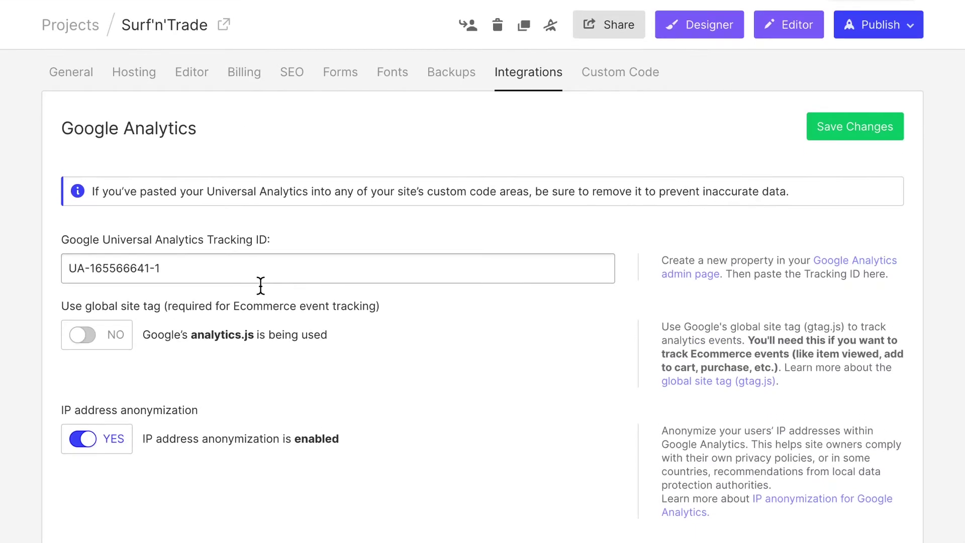
scroll(260, 285, down, 8)
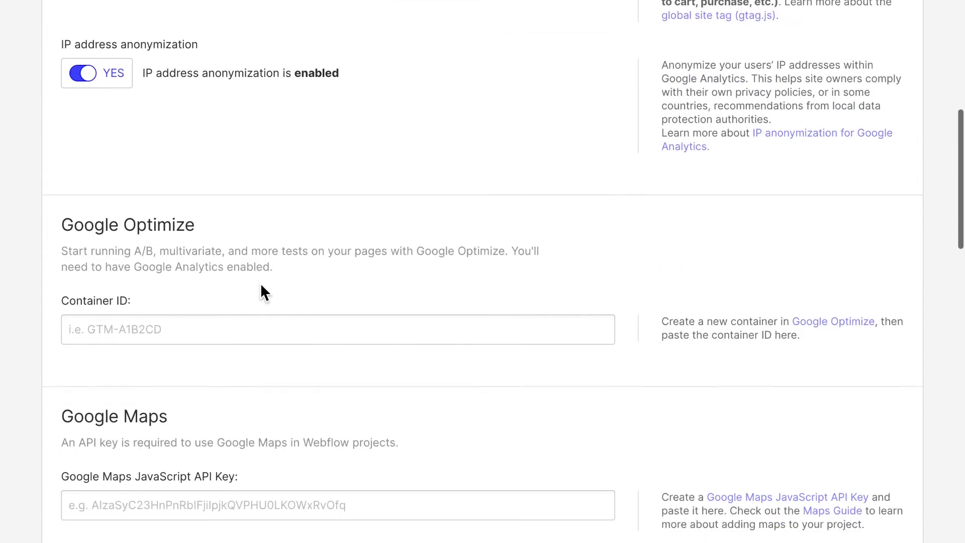
scroll(261, 284, down, 1)
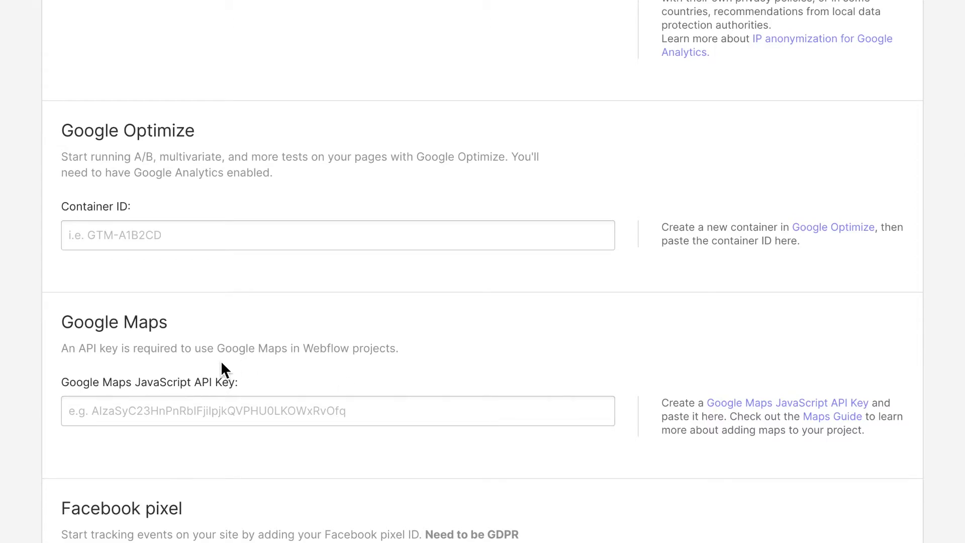
scroll(161, 173, down, 9)
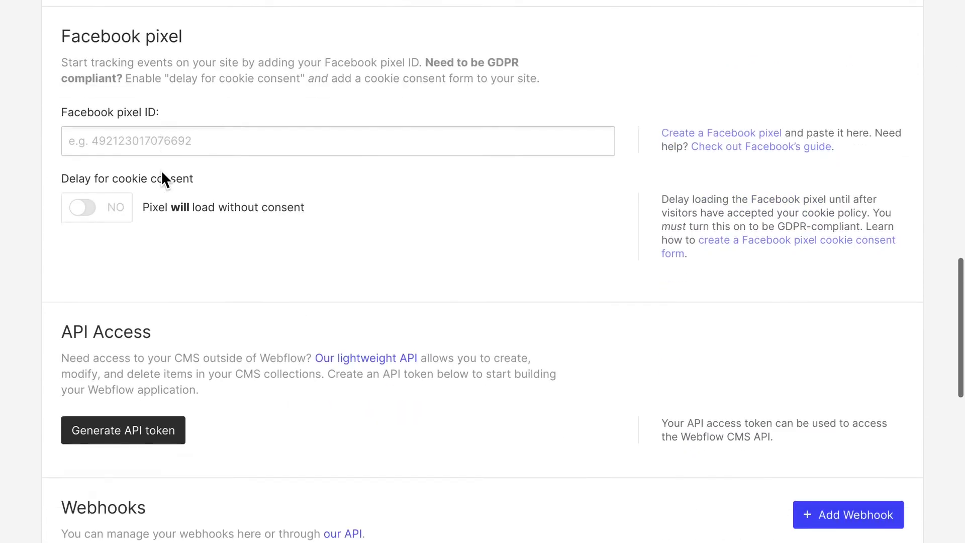
scroll(161, 170, up, 2)
scroll(161, 170, down, 5)
scroll(161, 170, up, 20)
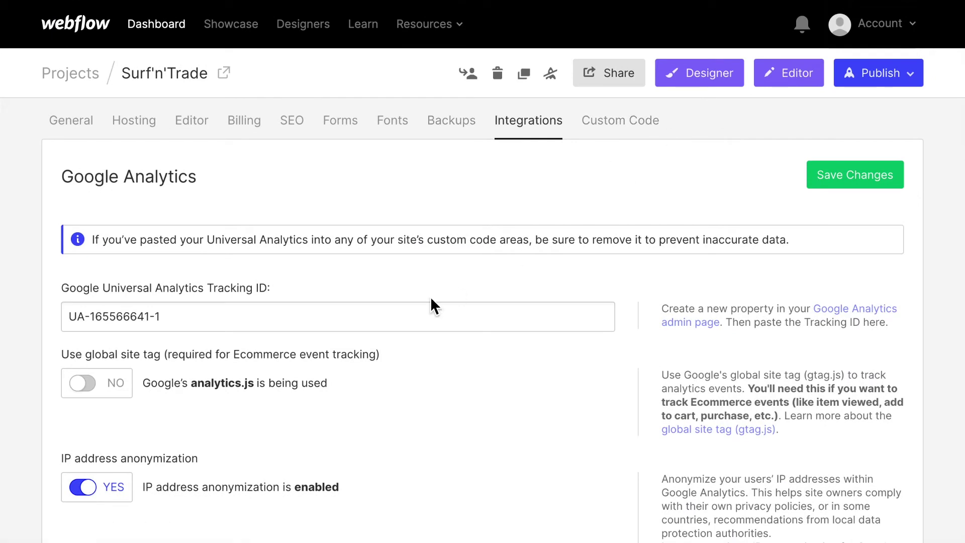
click(908, 75)
click(798, 228)
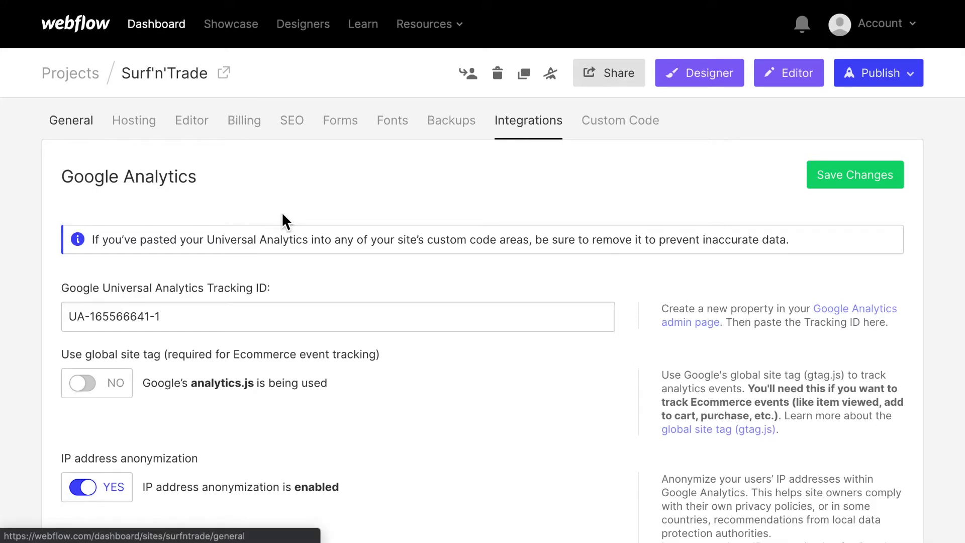
Step: Set the surfer favicon and webclip images in General > Icons, then return to the top
scroll(282, 215, down, 5)
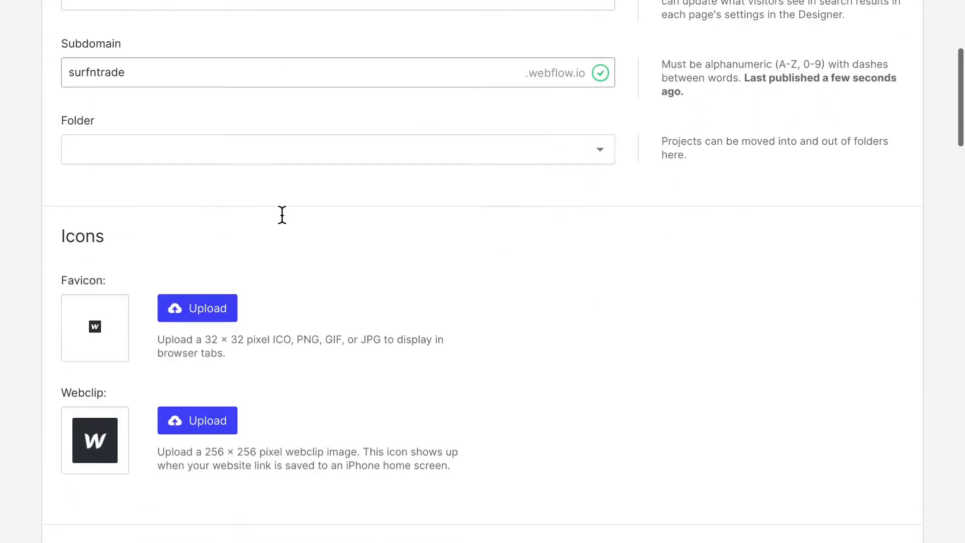
scroll(282, 215, down, 2)
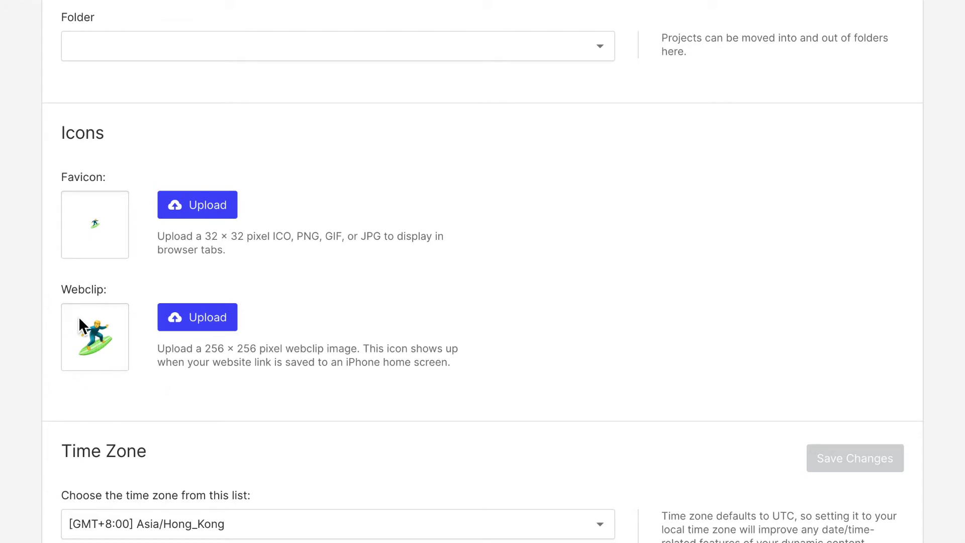
scroll(431, 307, up, 7)
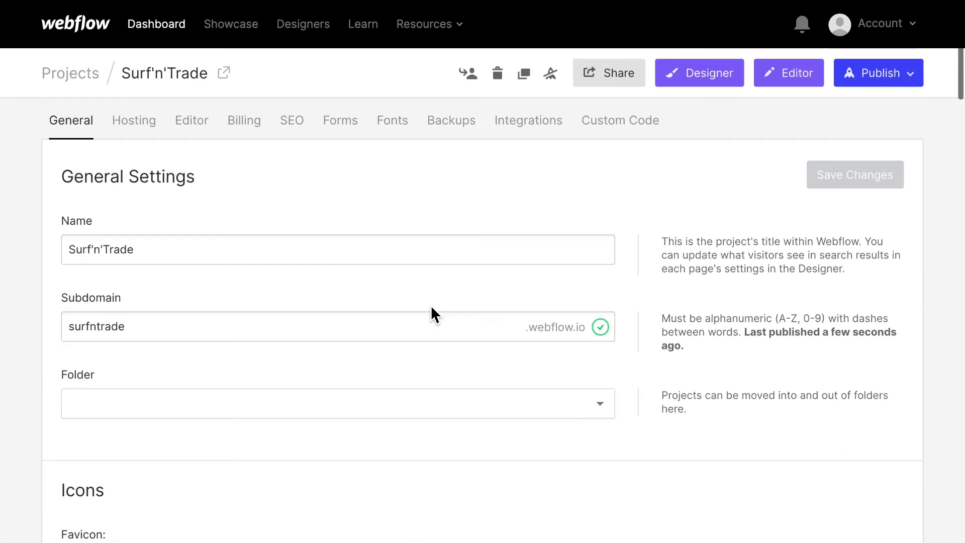
Step: Publish to surfntrade.webflow.io, close the live site tabs, and dismiss the success message
click(870, 82)
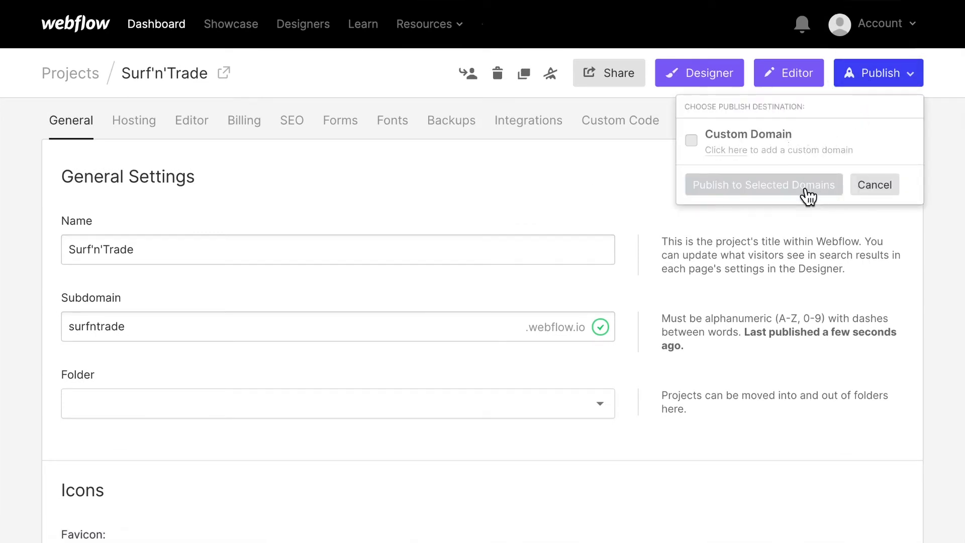
click(811, 233)
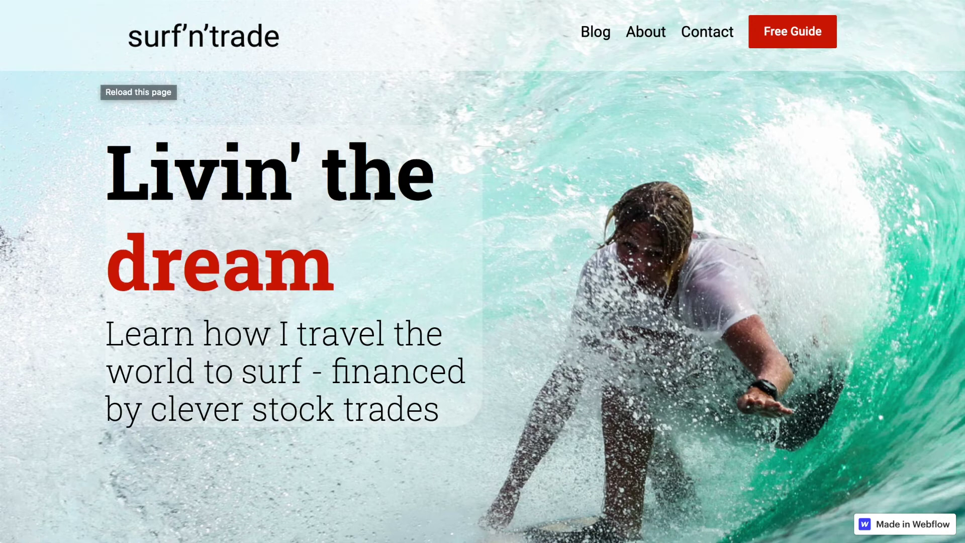
key(ctrl+w)
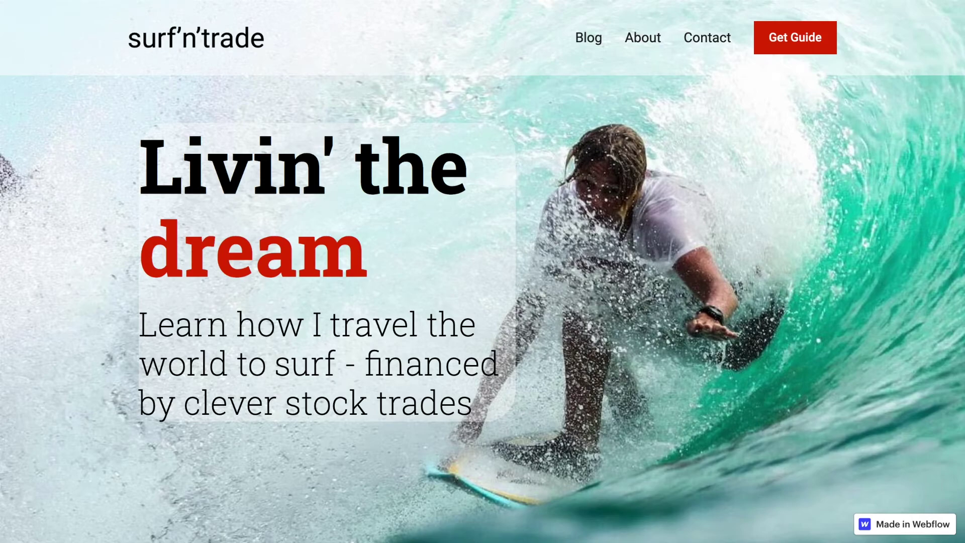
key(ctrl+w)
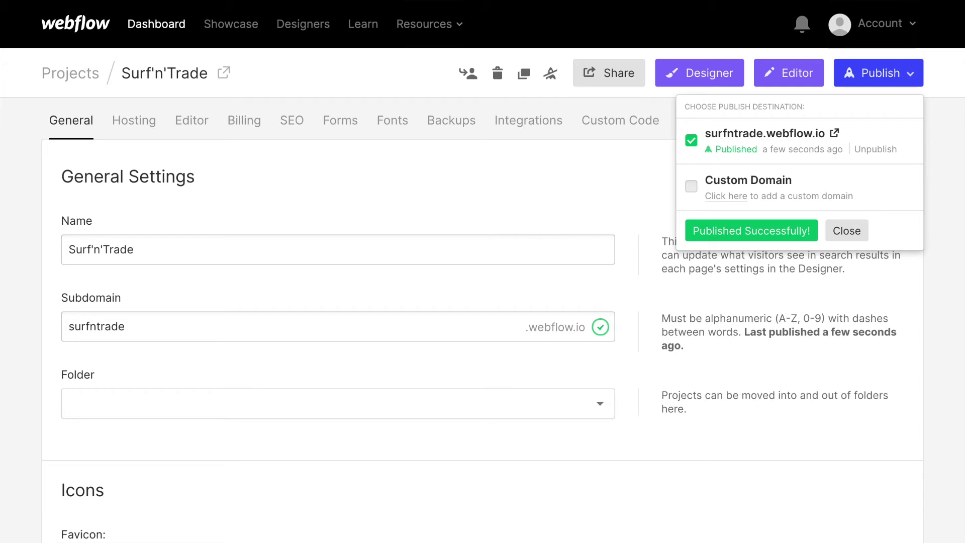
click(279, 203)
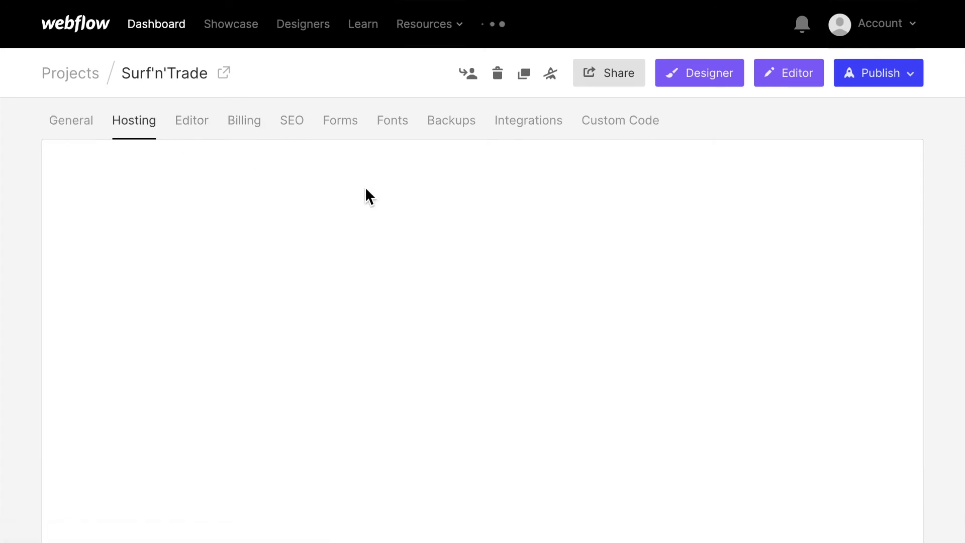
Step: Switch the Hosting plan prices to Monthly billing and browse the plan cards
scroll(365, 189, down, 1)
scroll(365, 189, down, 2)
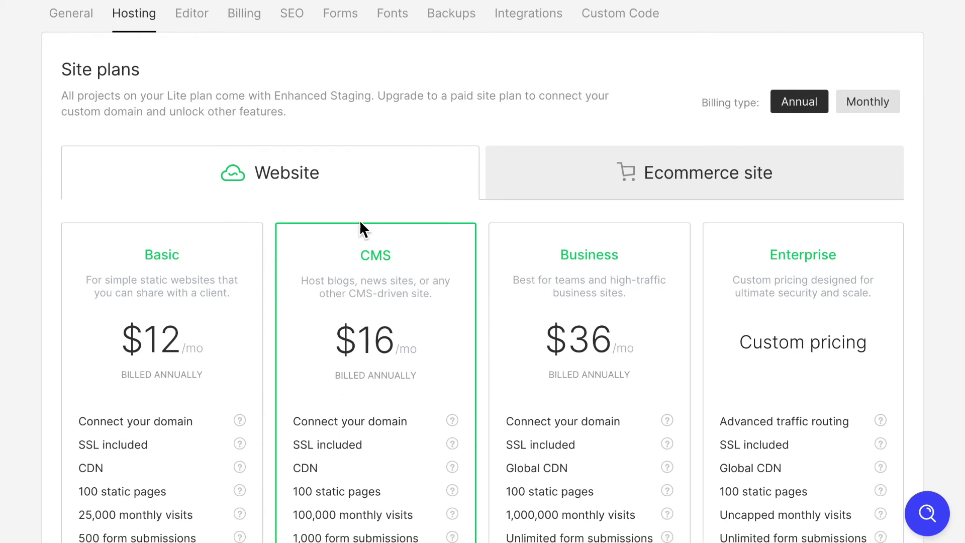
click(863, 103)
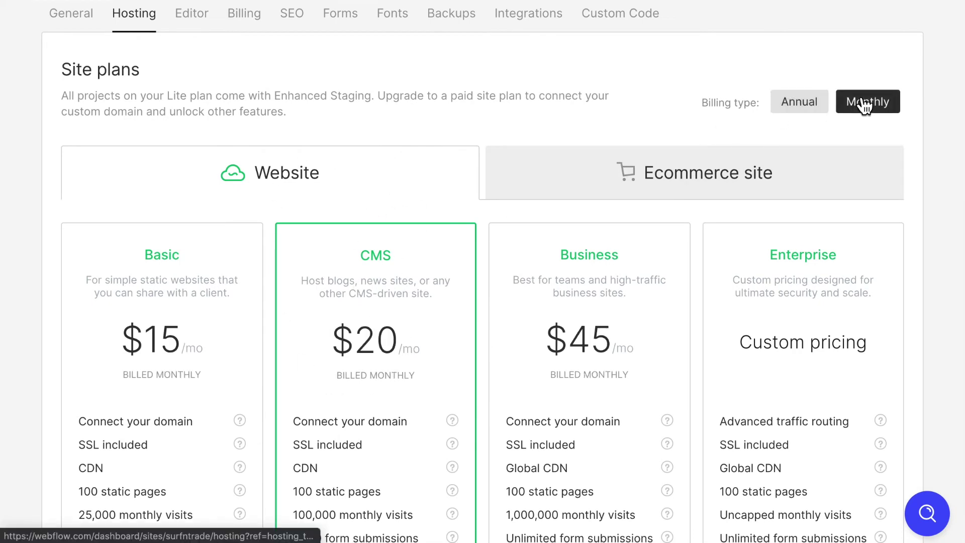
scroll(393, 201, down, 8)
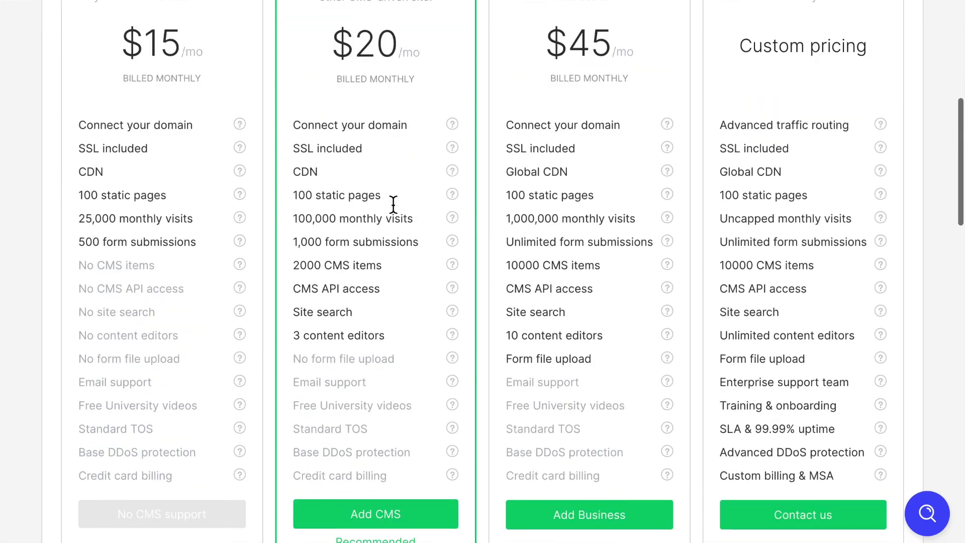
scroll(393, 203, up, 3)
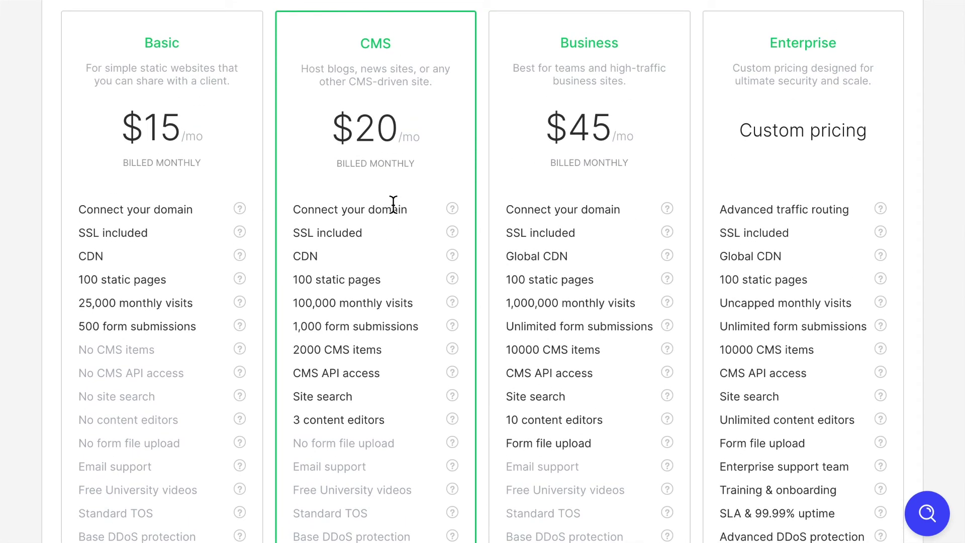
scroll(393, 204, up, 5)
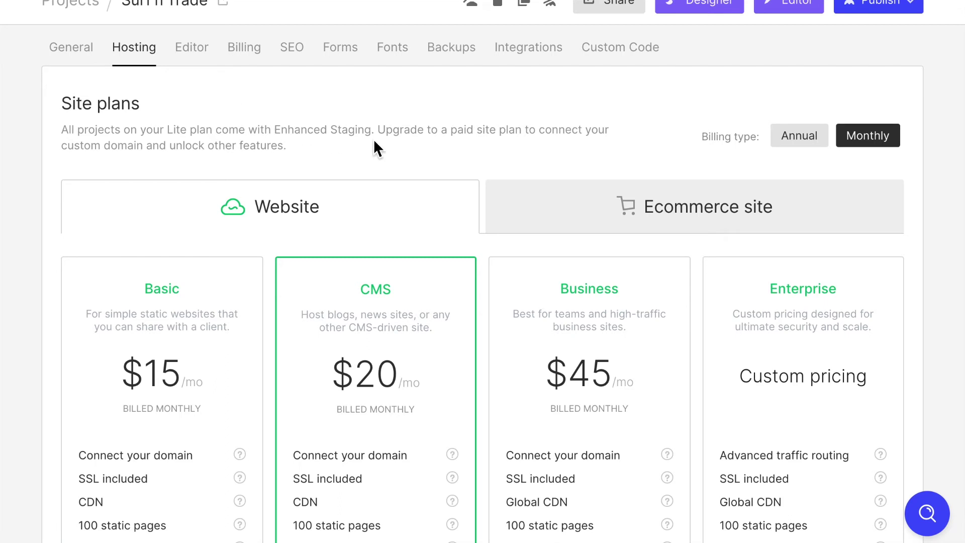
scroll(373, 141, down, 1)
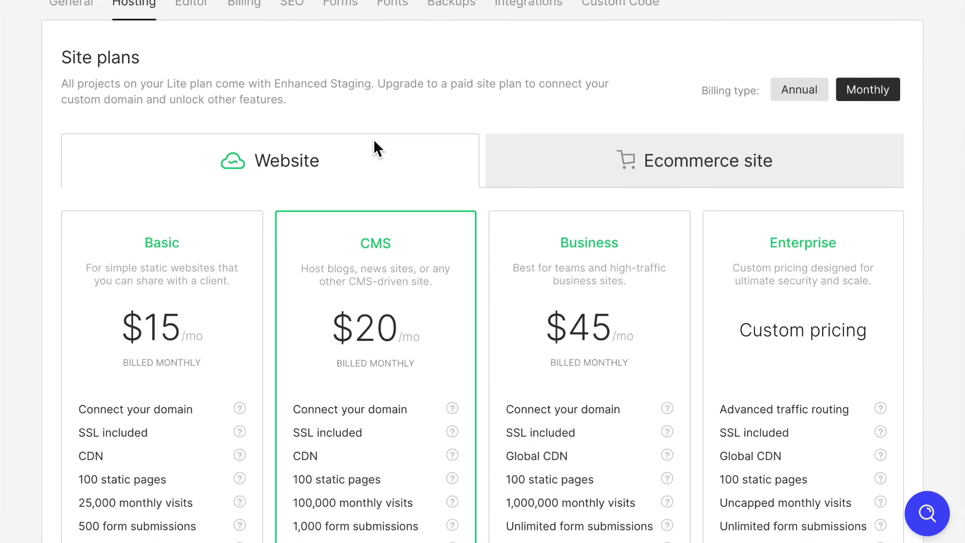
scroll(374, 141, up, 3)
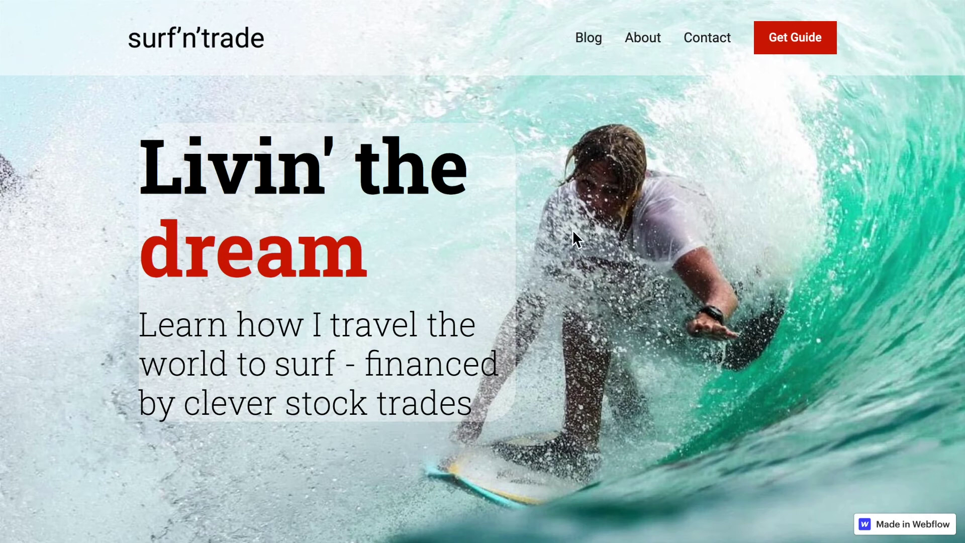
Step: Scroll the live surfntrade.webflow.io homepage down to the blog posts and back up
scroll(770, 322, down, 1)
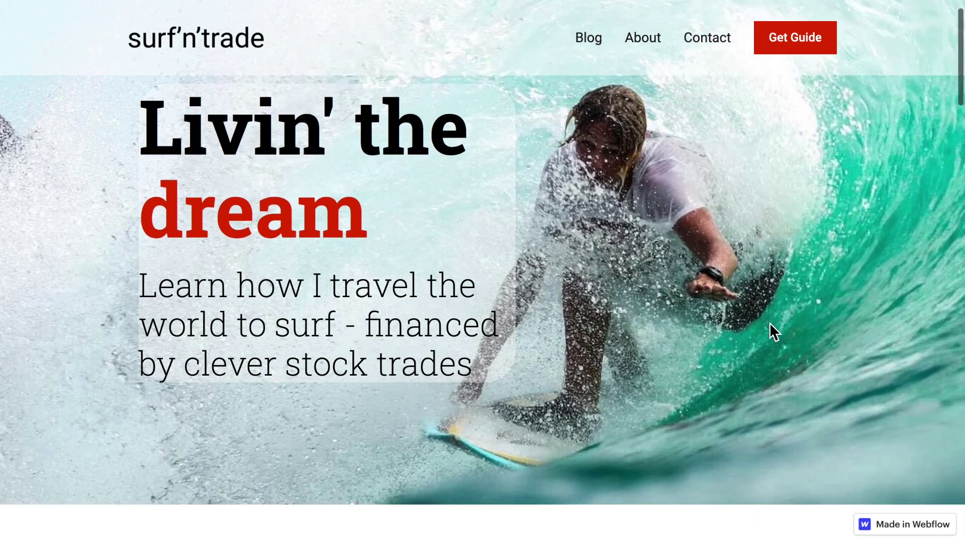
scroll(770, 321, down, 5)
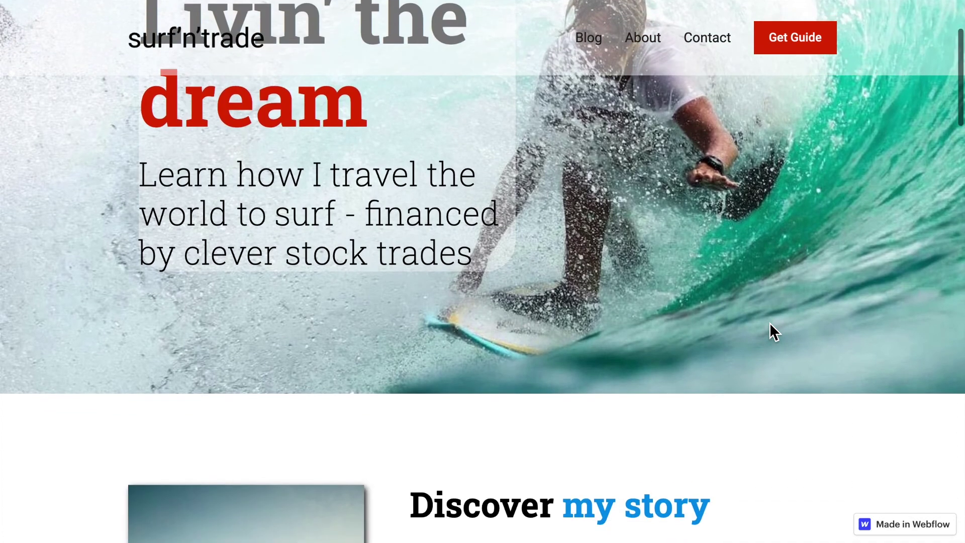
scroll(770, 324, down, 3)
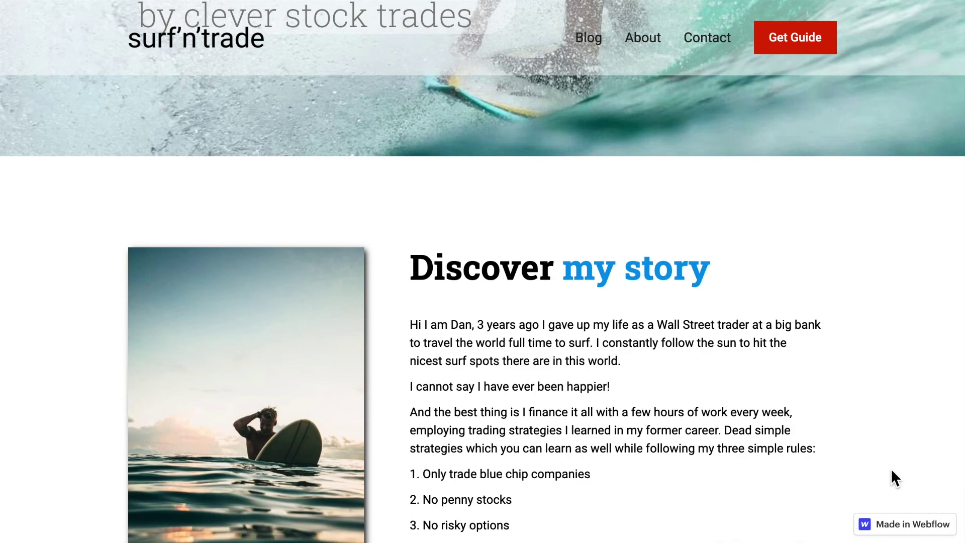
scroll(784, 431, down, 15)
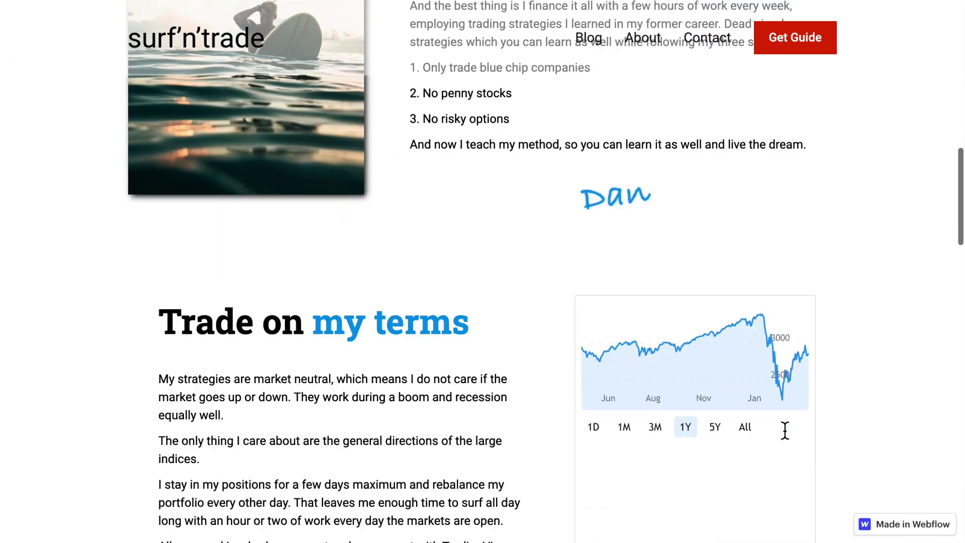
scroll(784, 430, down, 14)
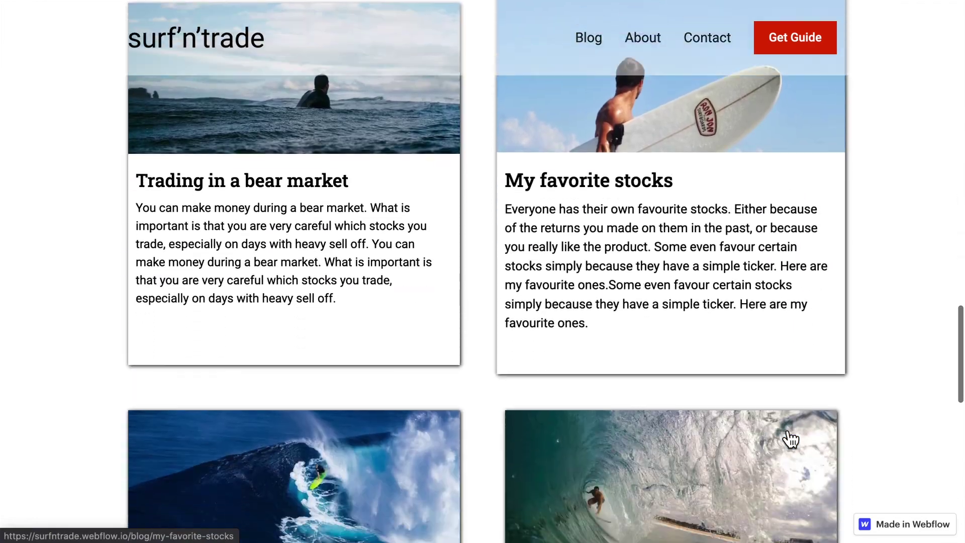
scroll(786, 429, down, 5)
scroll(785, 428, up, 20)
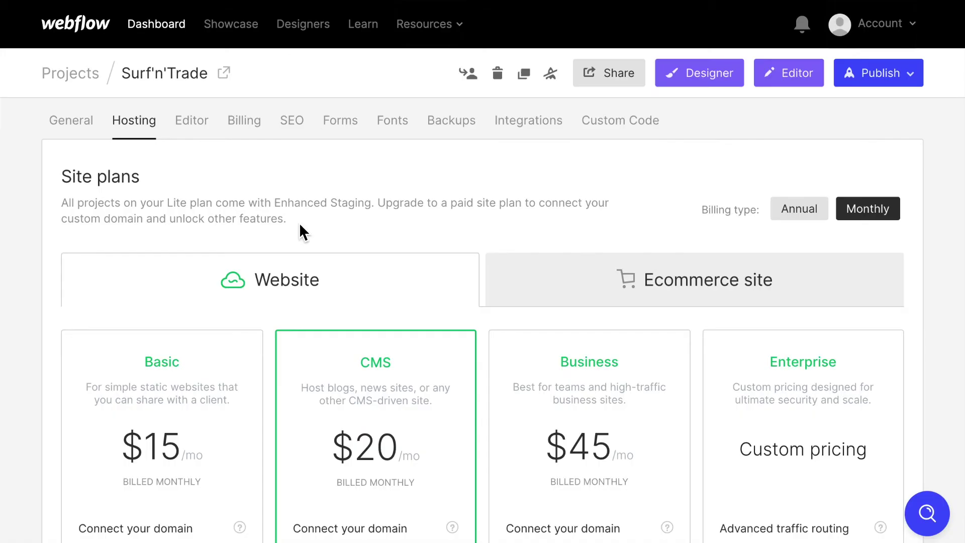
Step: Scroll down to compare the CMS plan's $20 monthly price and features with the others
scroll(432, 254, down, 4)
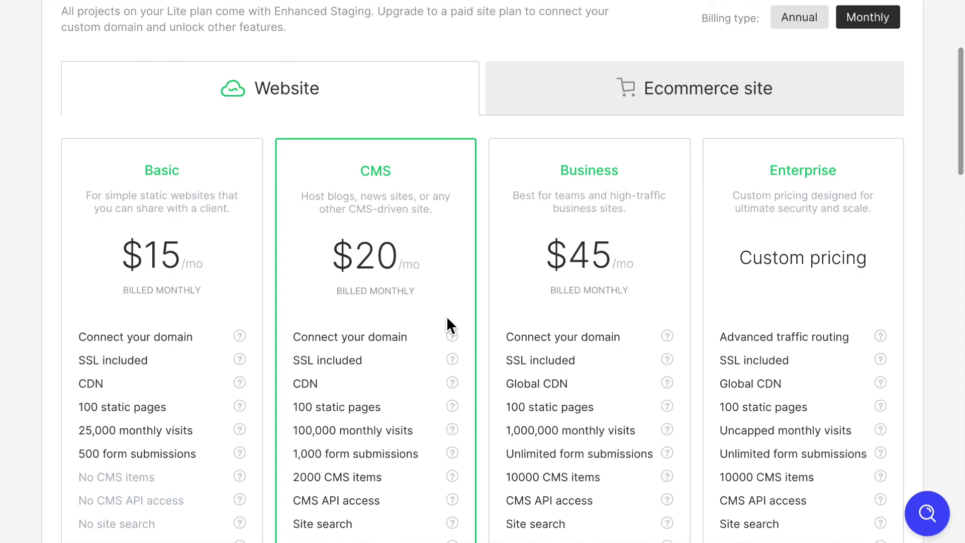